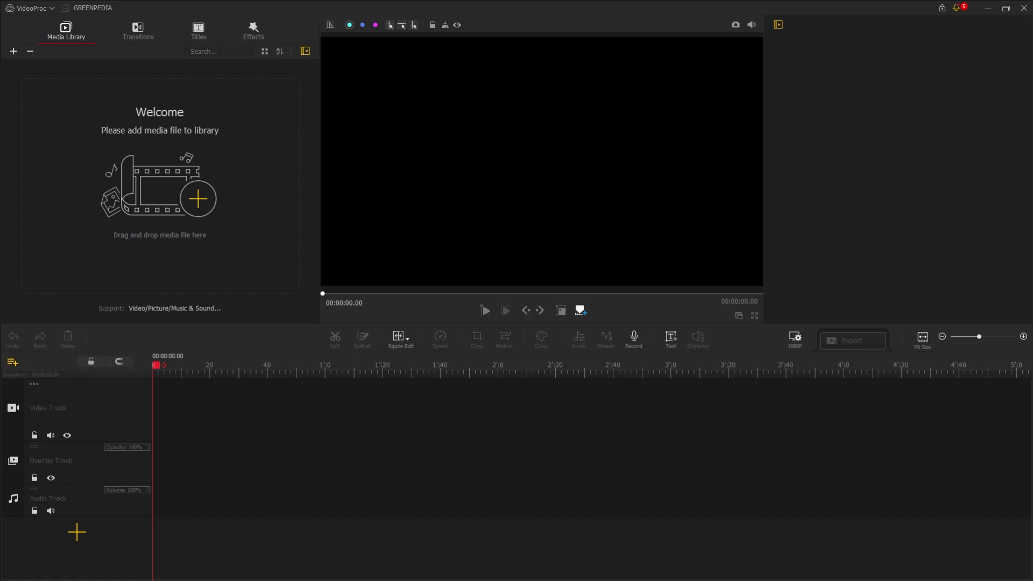
- Import the four video clips into the media library
{"action": "left_click_drag", "start_coordinate": [1023, 124], "coordinate": [708, 86]}
{"action": "left_click", "coordinate": [773, 256]}
{"action": "left_click_drag", "start_coordinate": [819, 242], "coordinate": [189, 152]}
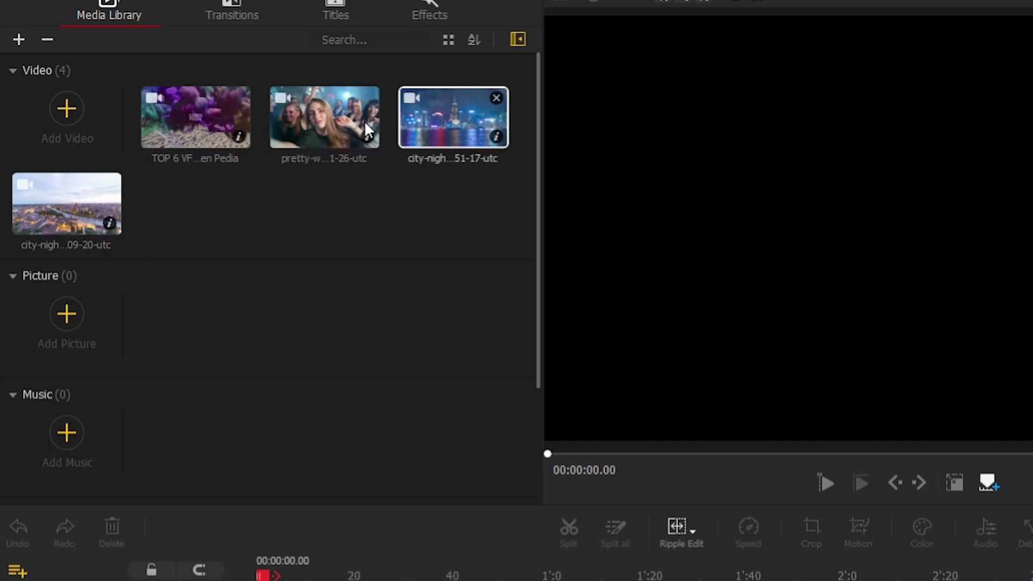
- Place the party selfie, night skyline and daytime river city clips one after another on the video track
{"action": "left_click_drag", "start_coordinate": [302, 131], "coordinate": [302, 554]}
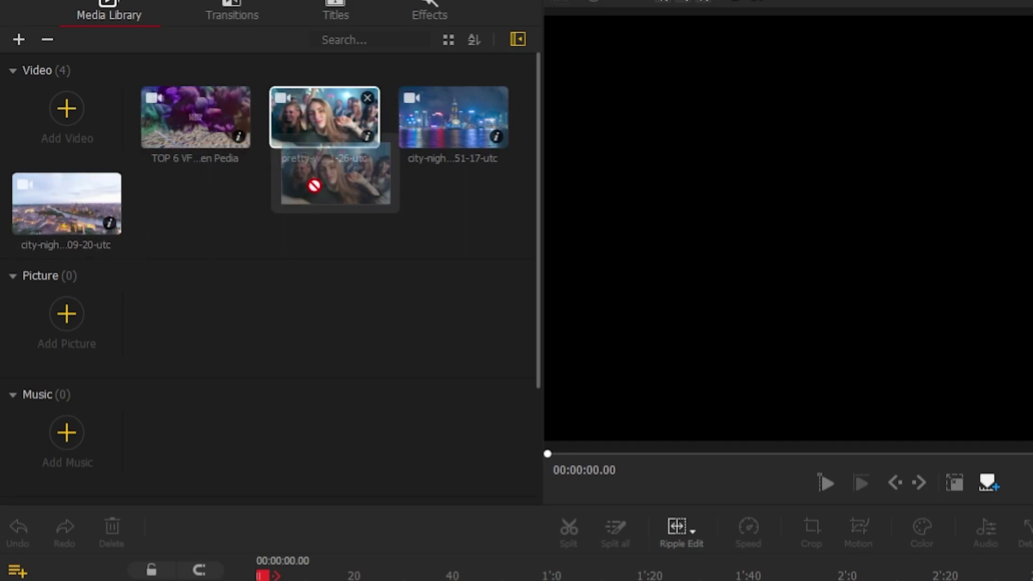
{"action": "left_click_drag", "start_coordinate": [301, 382], "coordinate": [270, 466]}
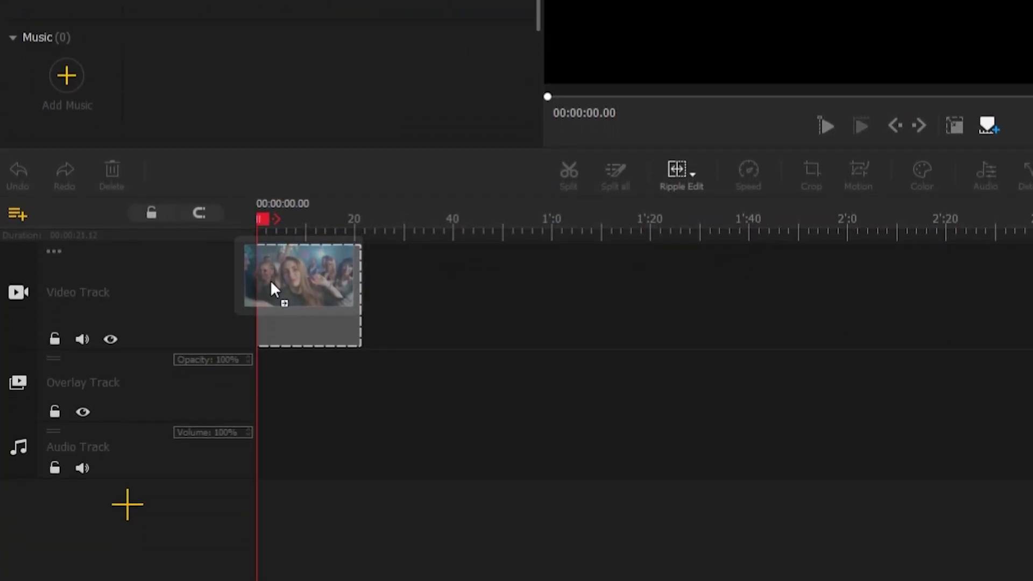
{"action": "left_click_drag", "start_coordinate": [270, 280], "coordinate": [270, 280]}
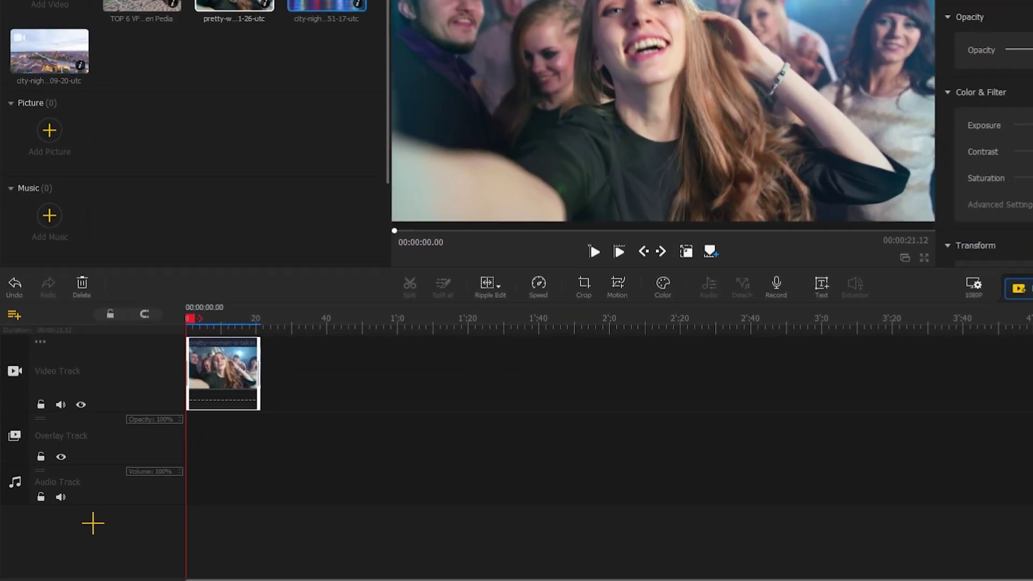
{"action": "left_click_drag", "start_coordinate": [326, 5], "coordinate": [284, 352]}
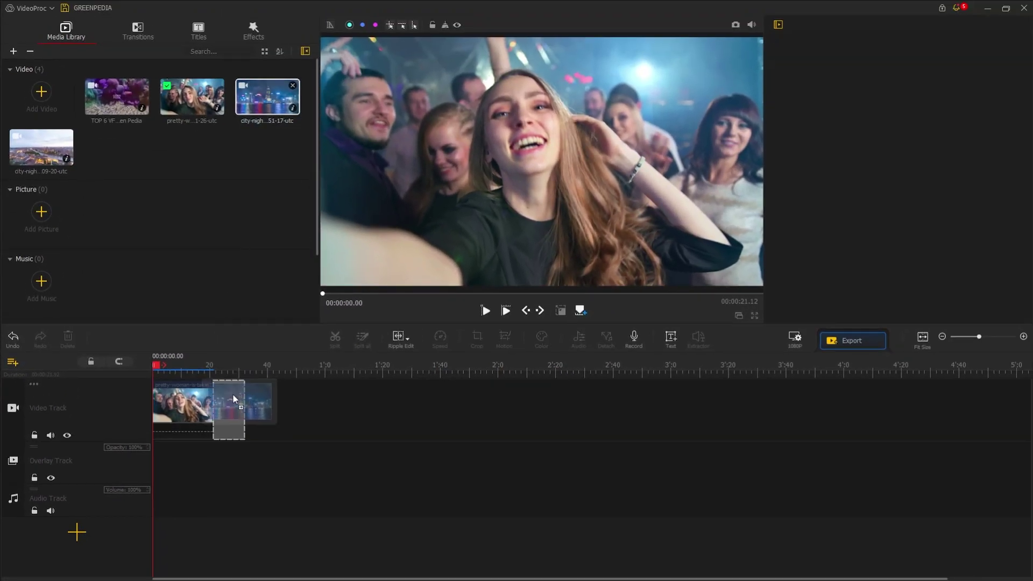
{"action": "left_click_drag", "start_coordinate": [233, 393], "coordinate": [232, 393]}
{"action": "left_click_drag", "start_coordinate": [33, 143], "coordinate": [263, 396]}
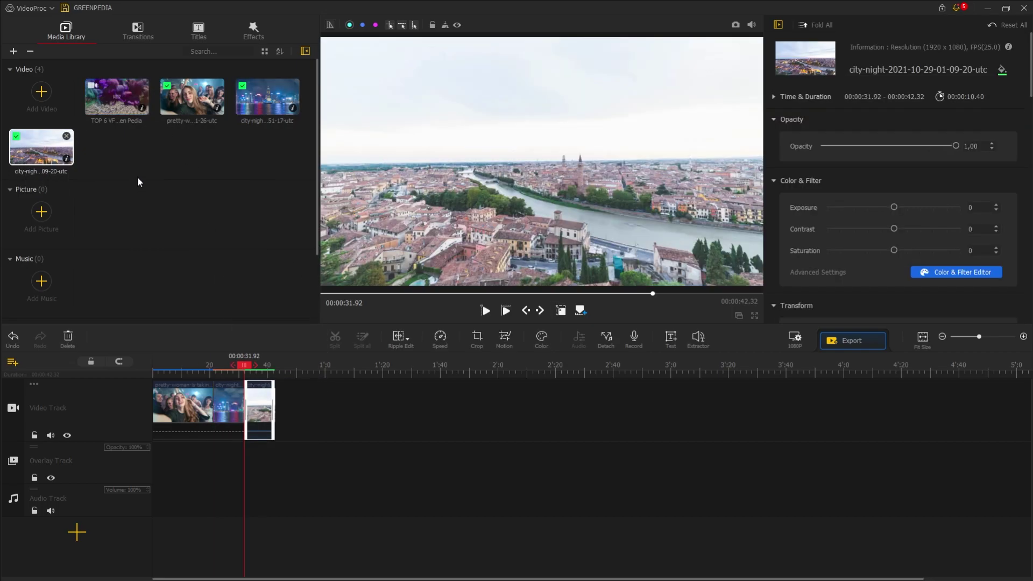
- Add the TOP 6 VFX green-screen clip at the start of the overlay track and fit it to the screen width
{"action": "left_click_drag", "start_coordinate": [247, 368], "coordinate": [226, 371]}
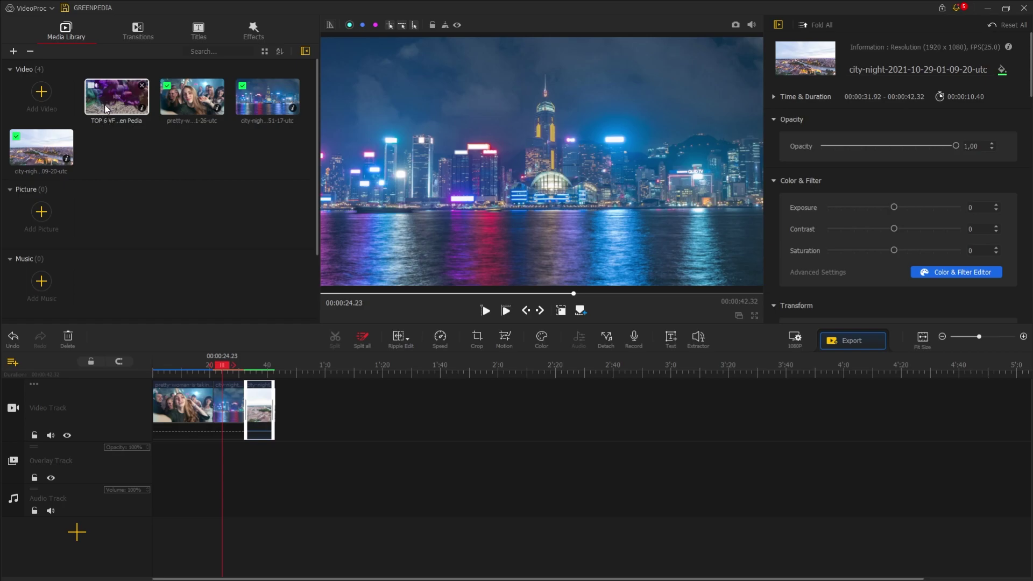
{"action": "left_click_drag", "start_coordinate": [105, 105], "coordinate": [144, 476]}
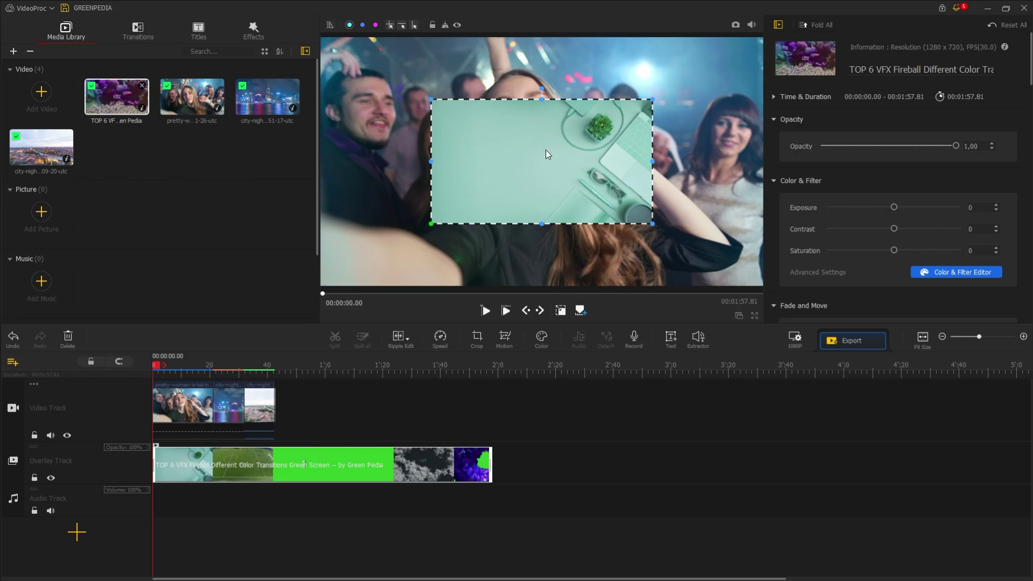
{"action": "scroll", "coordinate": [809, 253], "scroll_direction": "down", "scroll_amount": 5}
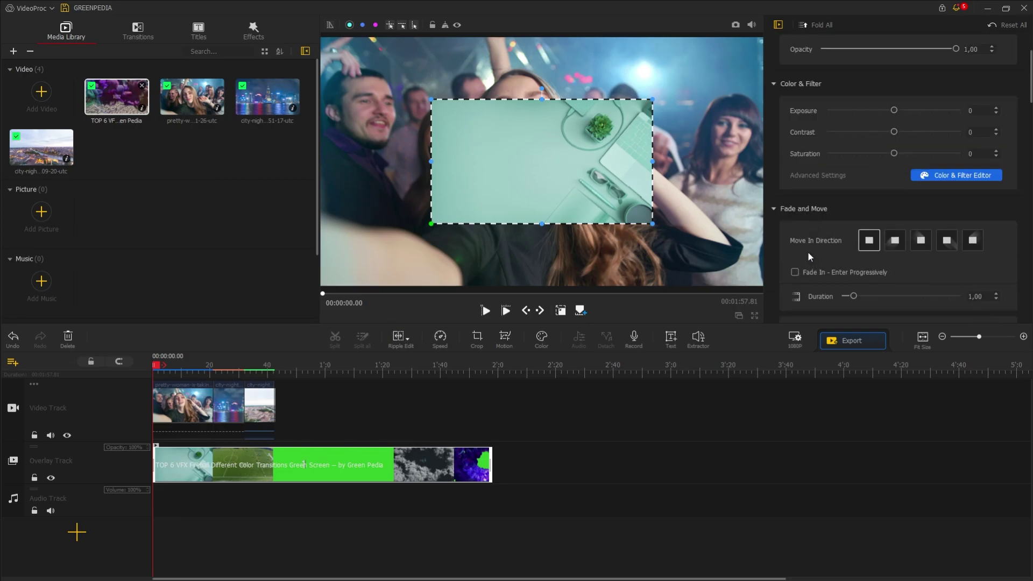
{"action": "scroll", "coordinate": [742, 317], "scroll_direction": "down", "scroll_amount": 5}
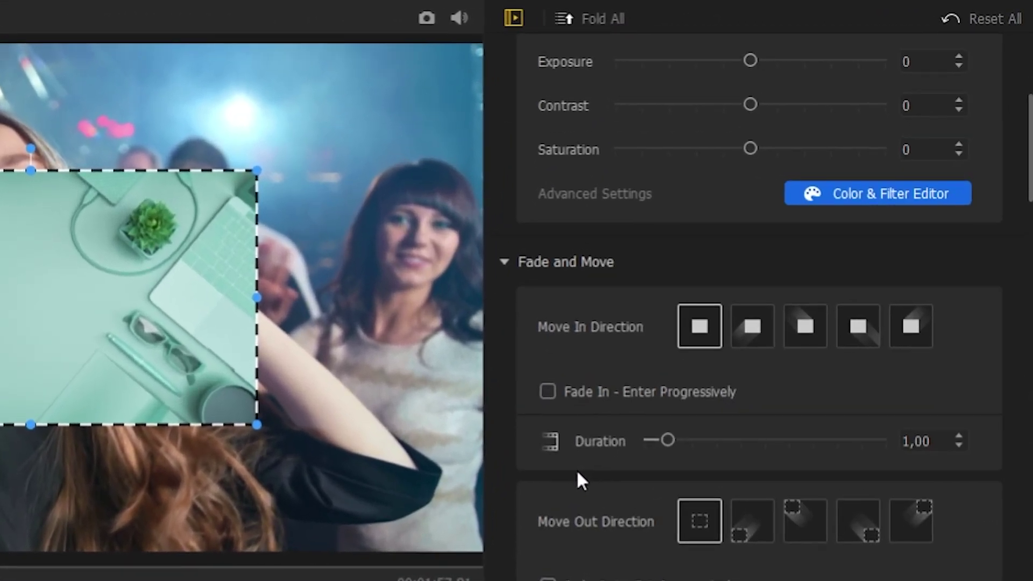
{"action": "scroll", "coordinate": [574, 491], "scroll_direction": "down", "scroll_amount": 4}
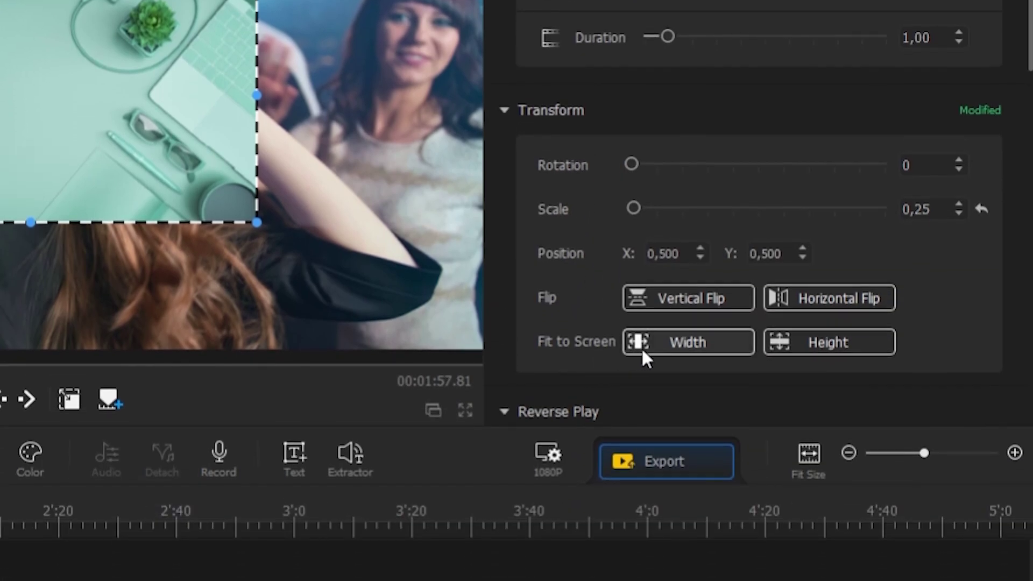
{"action": "left_click", "coordinate": [671, 348]}
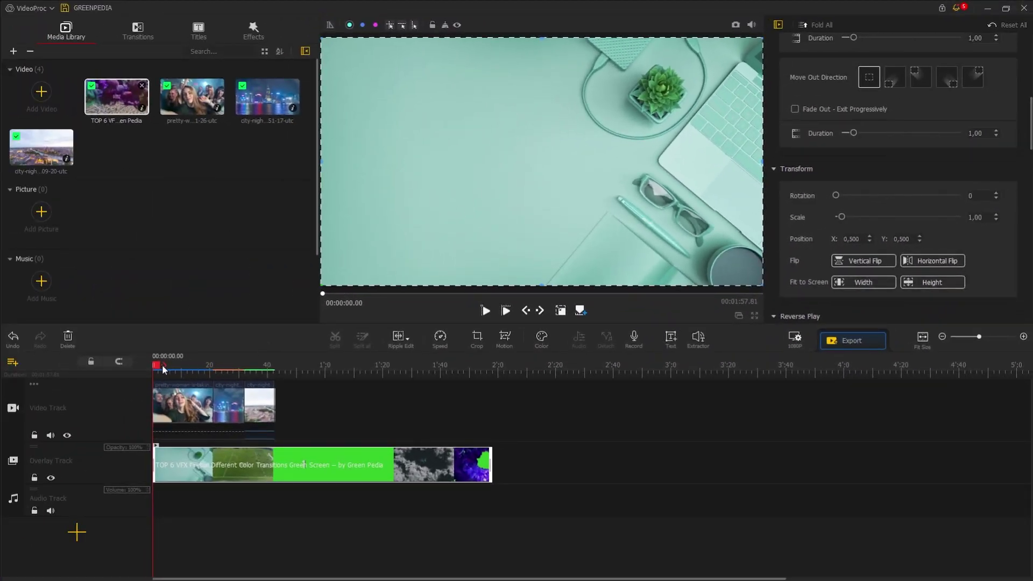
- Split the overlay clip at 00:00:44.36 and 00:00:51.90 to isolate the blue fireball transition
{"action": "left_click_drag", "start_coordinate": [163, 364], "coordinate": [277, 393]}
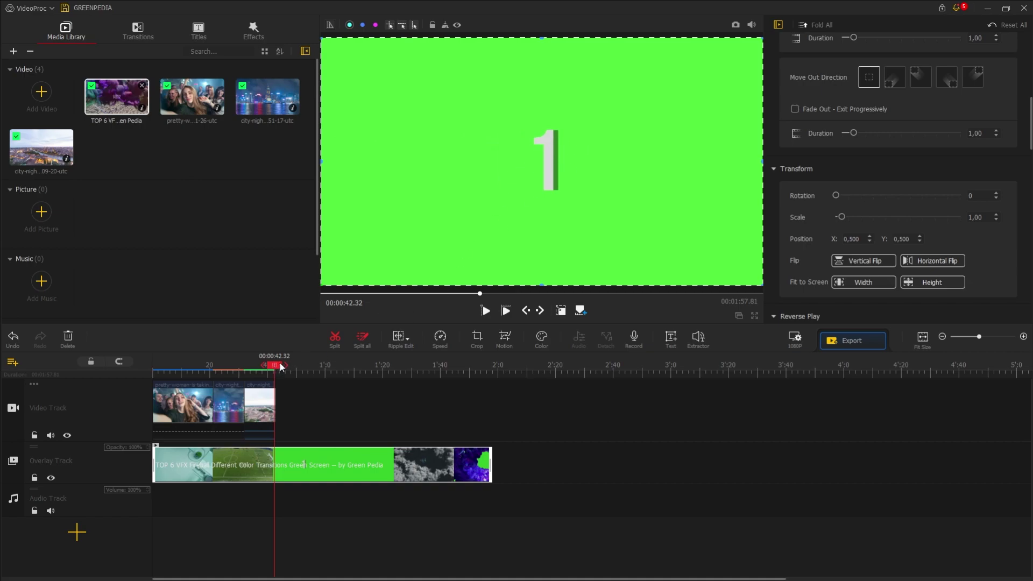
{"action": "left_click_drag", "start_coordinate": [280, 367], "coordinate": [287, 367]}
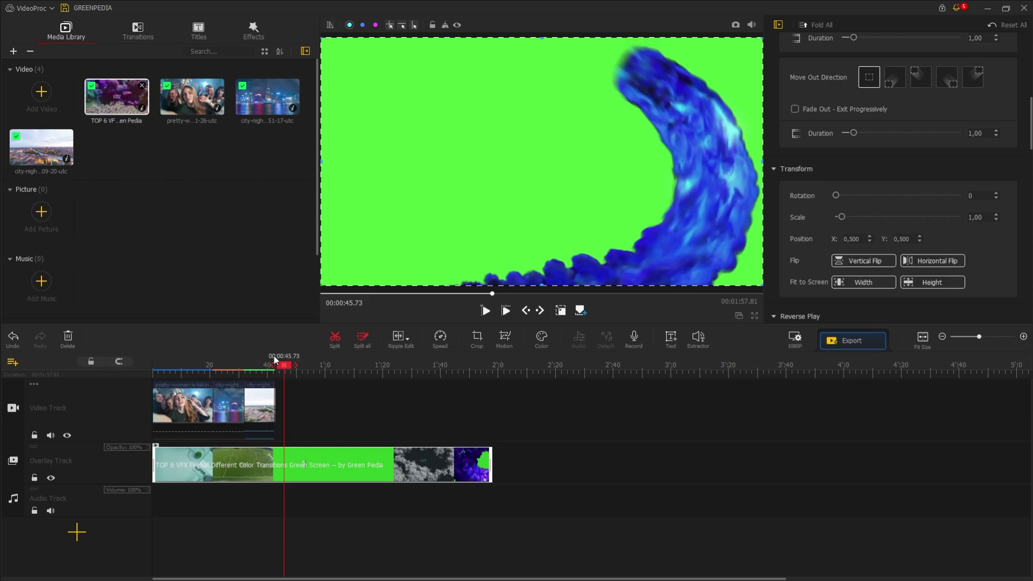
{"action": "left_click", "coordinate": [275, 360]}
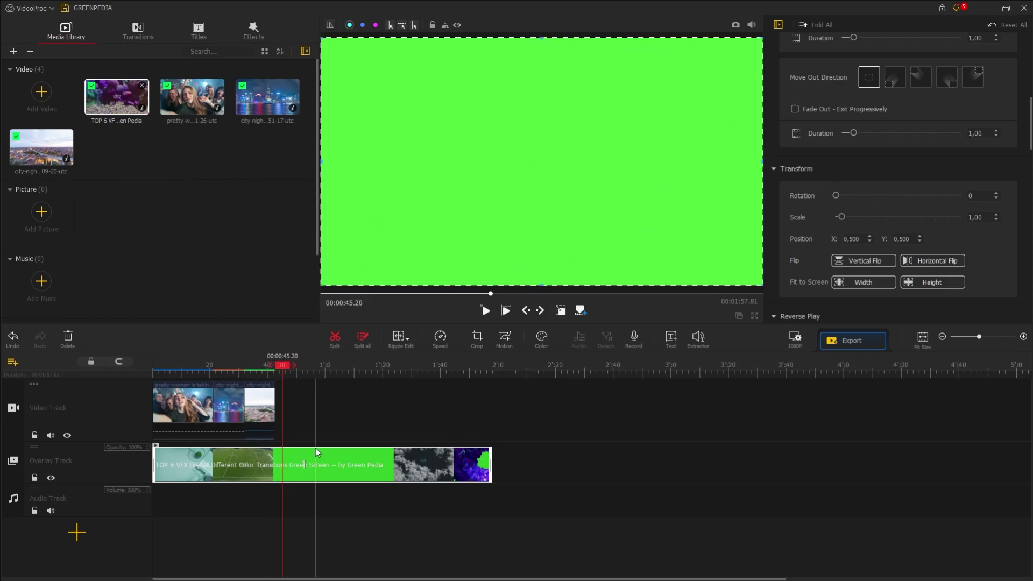
{"action": "left_click", "coordinate": [288, 466]}
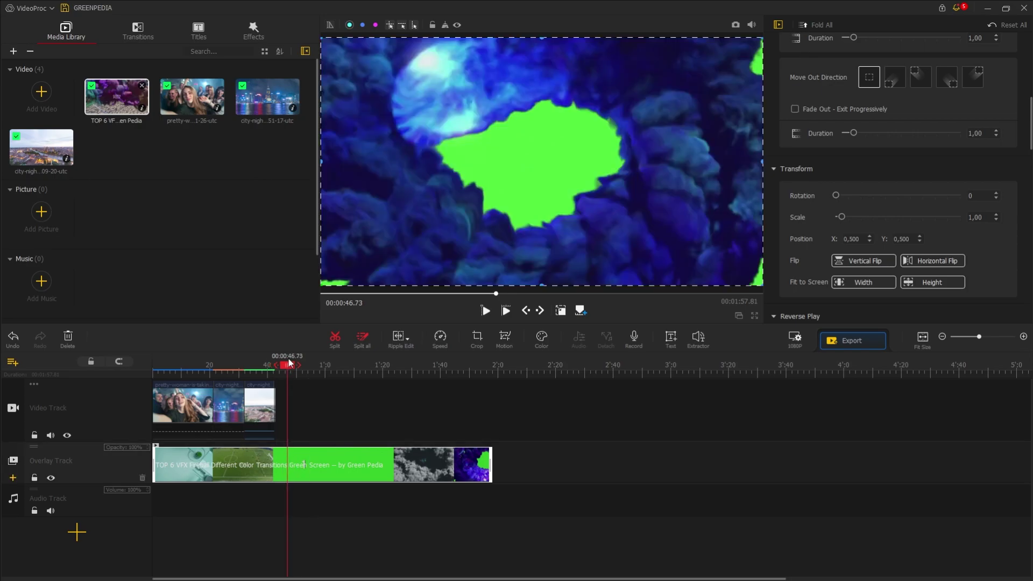
{"action": "left_click_drag", "start_coordinate": [290, 370], "coordinate": [284, 372]}
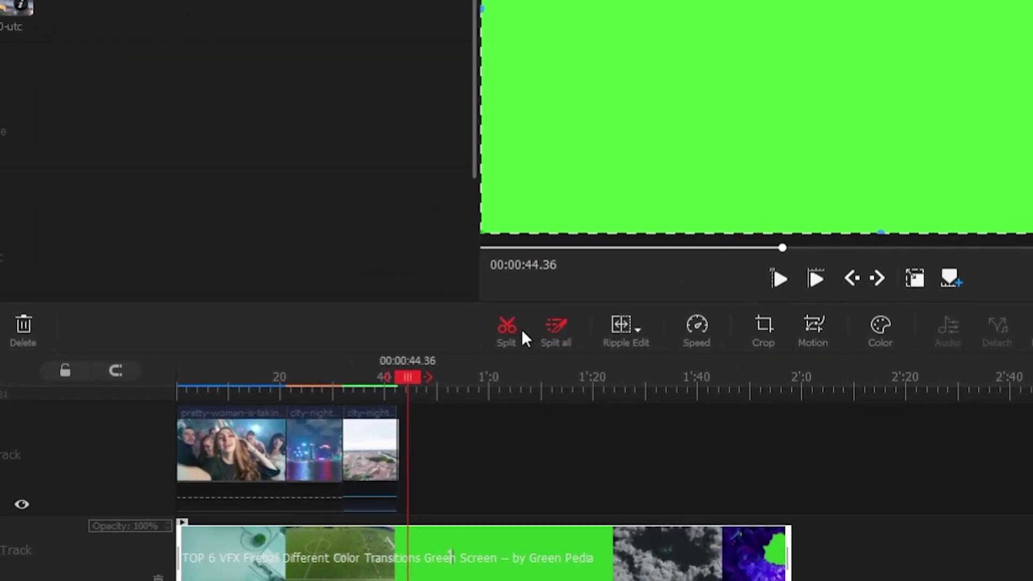
{"action": "left_click", "coordinate": [513, 331]}
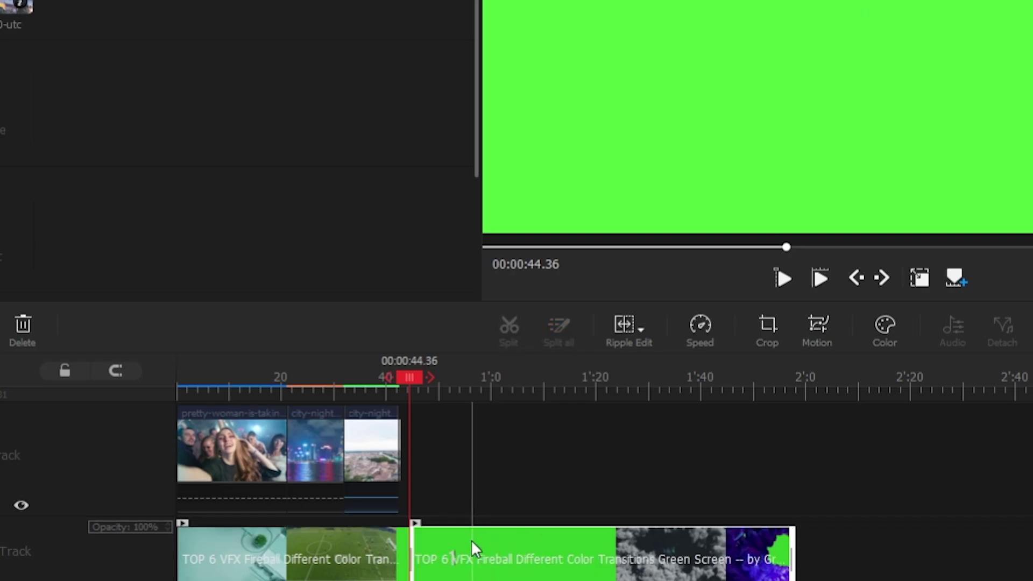
{"action": "key", "text": "space"}
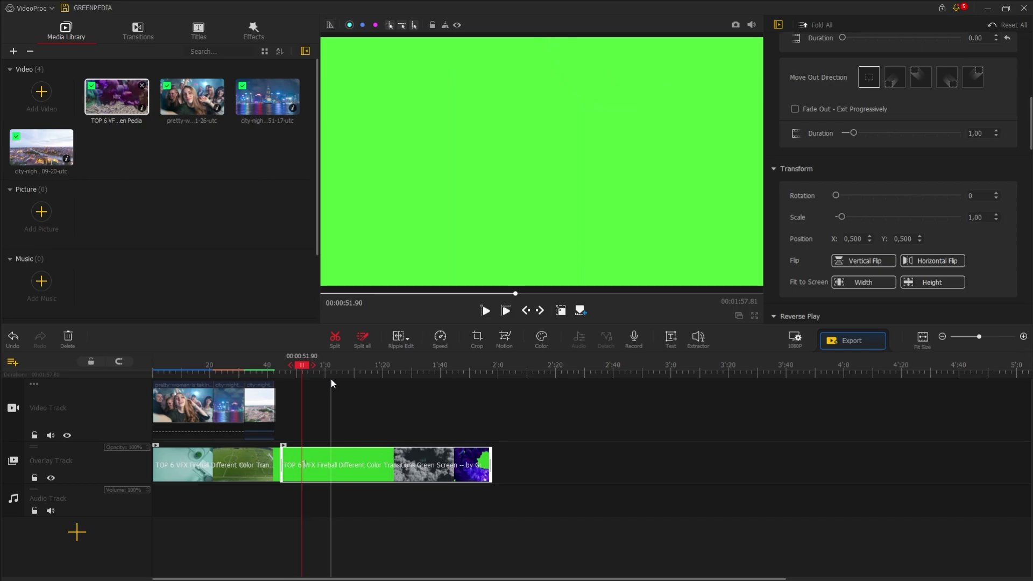
{"action": "left_click", "coordinate": [333, 345]}
- Delete the overlay's intro segment and move the blue fireball segment under the party selfie clip
{"action": "left_click", "coordinate": [223, 478]}
{"action": "key", "text": "Delete"}
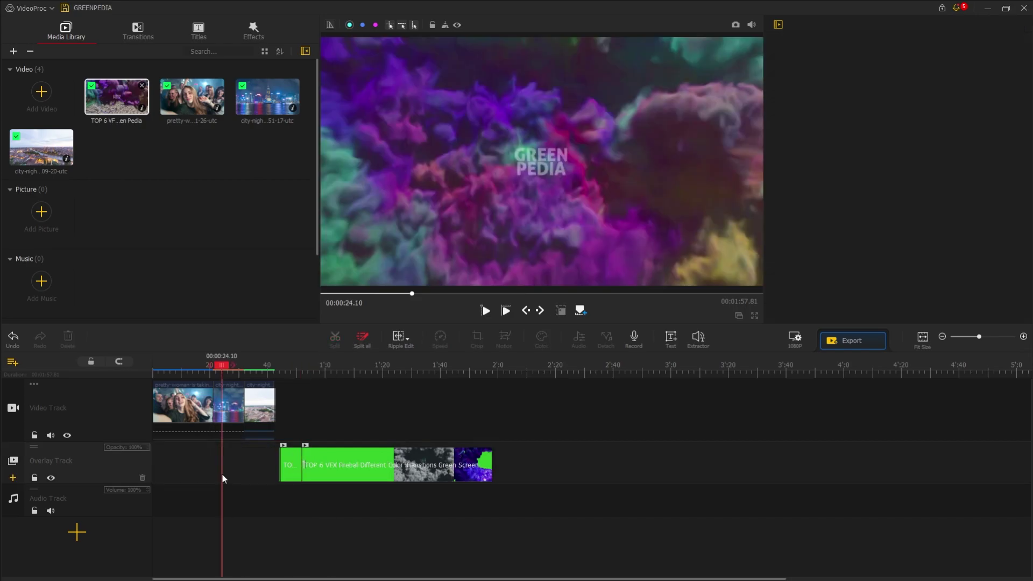
{"action": "left_click_drag", "start_coordinate": [295, 473], "coordinate": [189, 473]}
- Split the remaining overlay footage at 00:00:55.96 and 00:01:02.76 to isolate the orange fireball transition
{"action": "left_click_drag", "start_coordinate": [224, 365], "coordinate": [313, 368]}
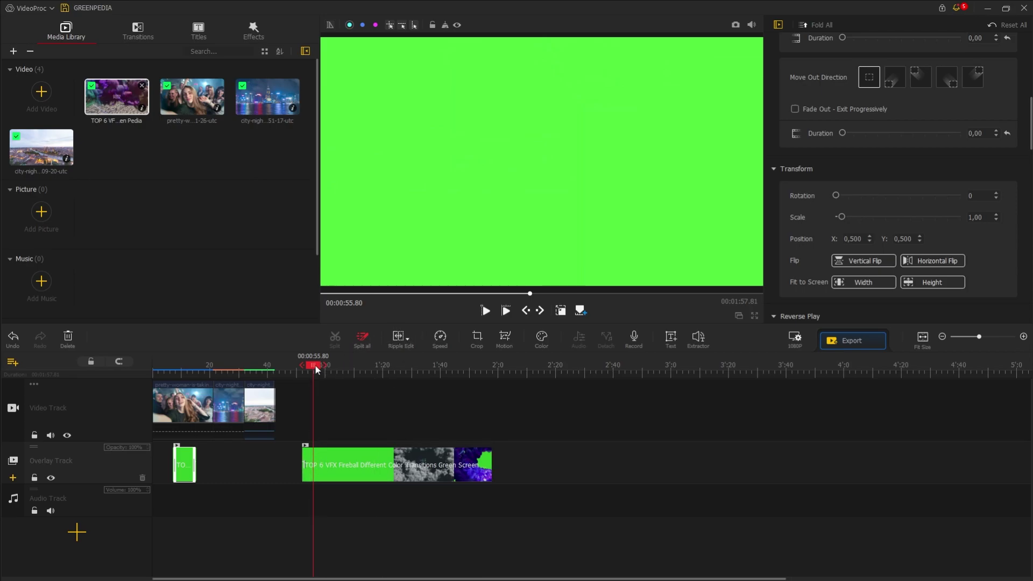
{"action": "left_click", "coordinate": [352, 366]}
{"action": "left_click", "coordinate": [309, 464]}
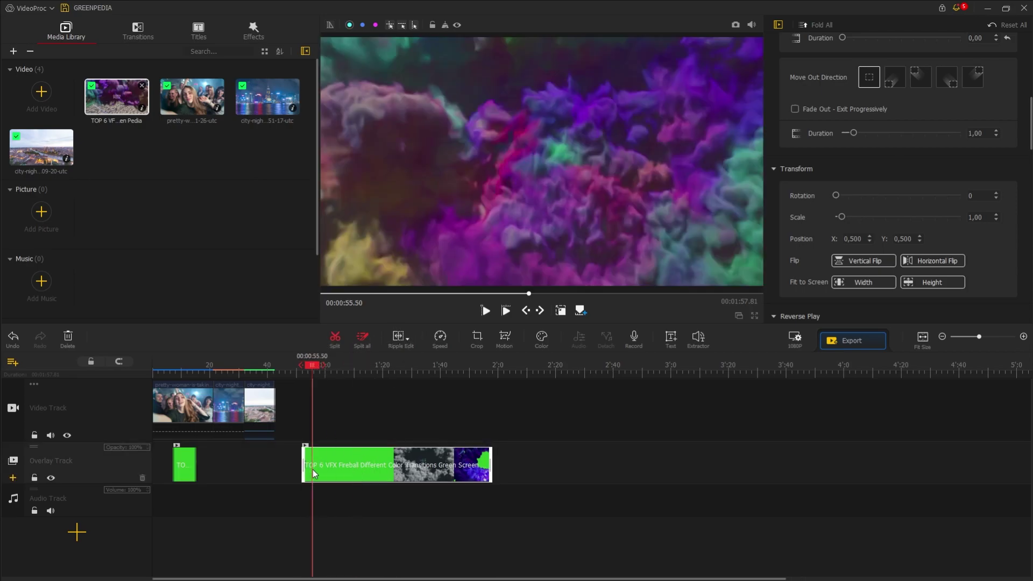
{"action": "left_click", "coordinate": [312, 366]}
{"action": "left_click_drag", "start_coordinate": [313, 356], "coordinate": [317, 368]}
{"action": "left_click", "coordinate": [336, 349]}
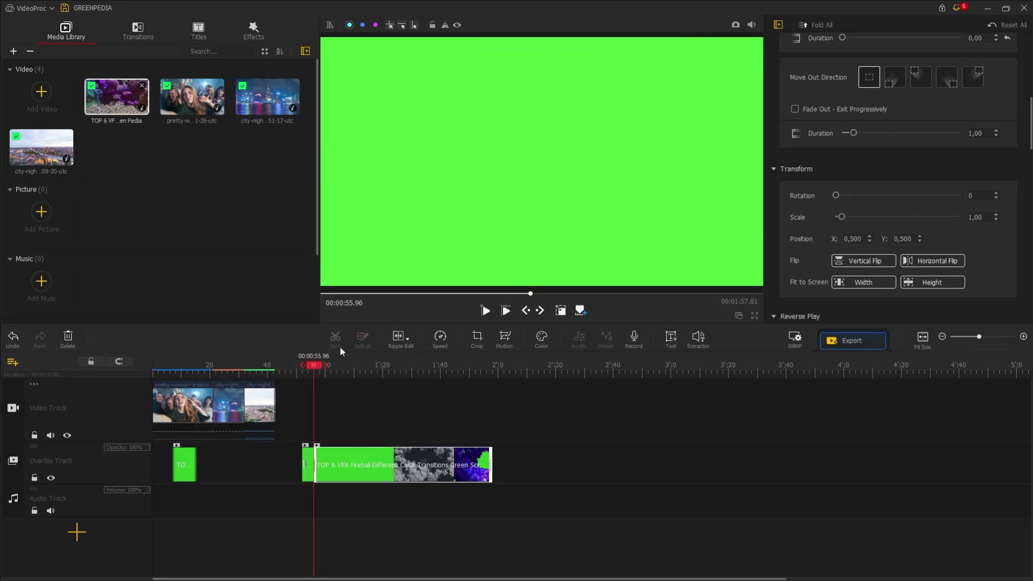
{"action": "key", "text": "space"}
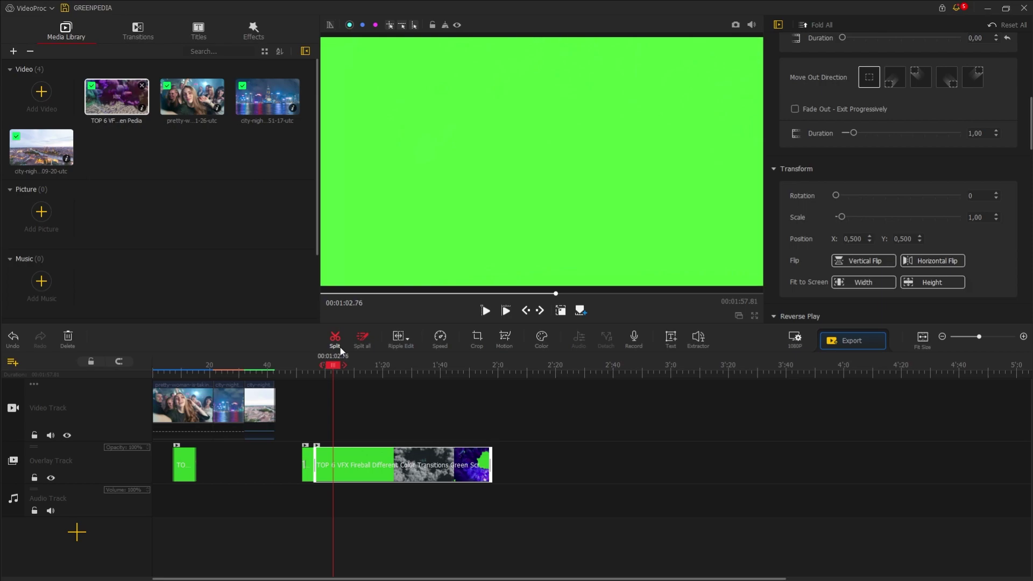
{"action": "left_click", "coordinate": [341, 347]}
- Delete the leftover overlay segments on both sides of the orange fireball and move it under the end of the night skyline clip
{"action": "left_click", "coordinate": [306, 474]}
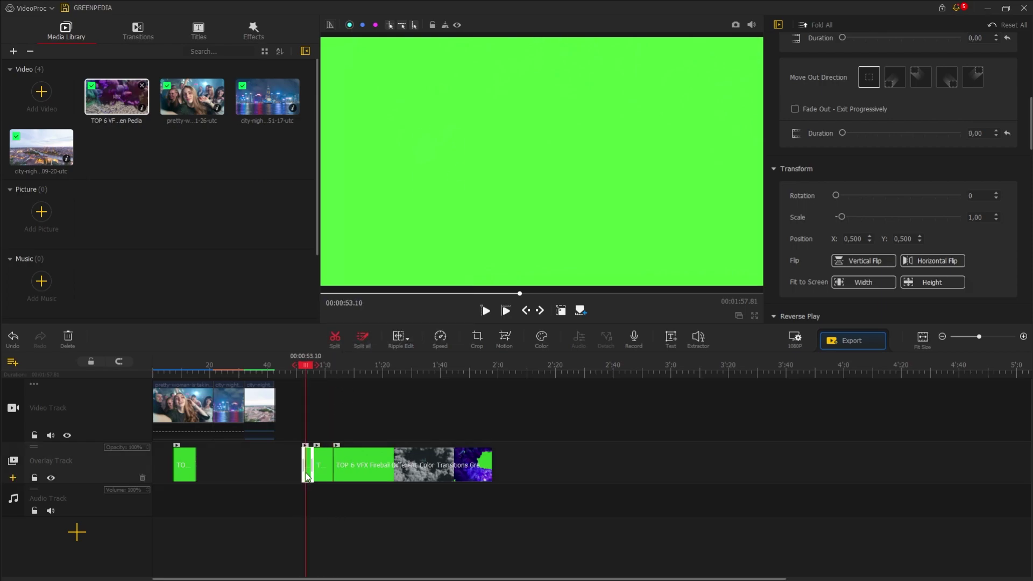
{"action": "key", "text": "Delete"}
{"action": "left_click", "coordinate": [379, 467]}
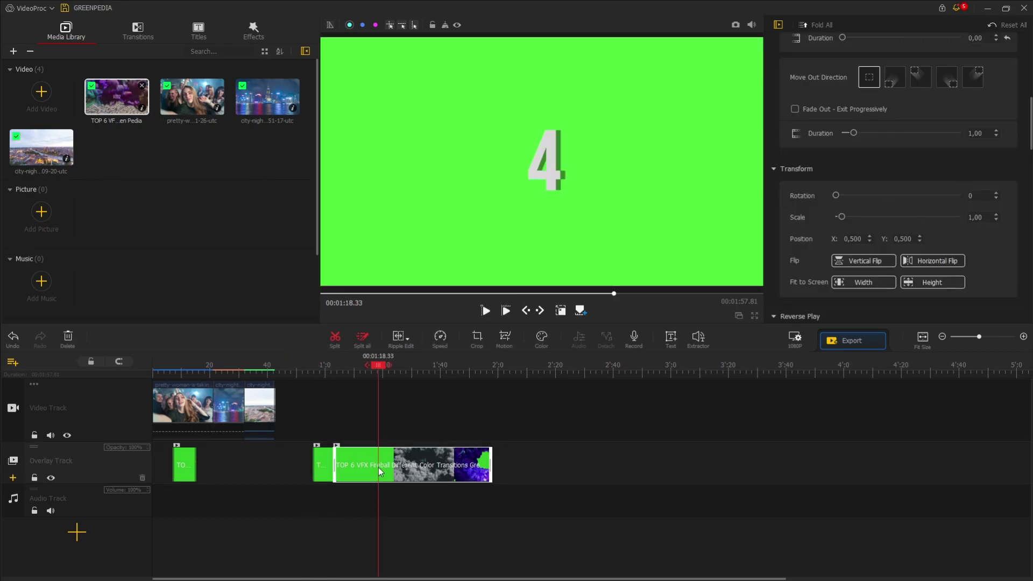
{"action": "key", "text": "Delete"}
{"action": "left_click_drag", "start_coordinate": [326, 471], "coordinate": [236, 471]}
{"action": "left_click_drag", "start_coordinate": [180, 365], "coordinate": [236, 369]}
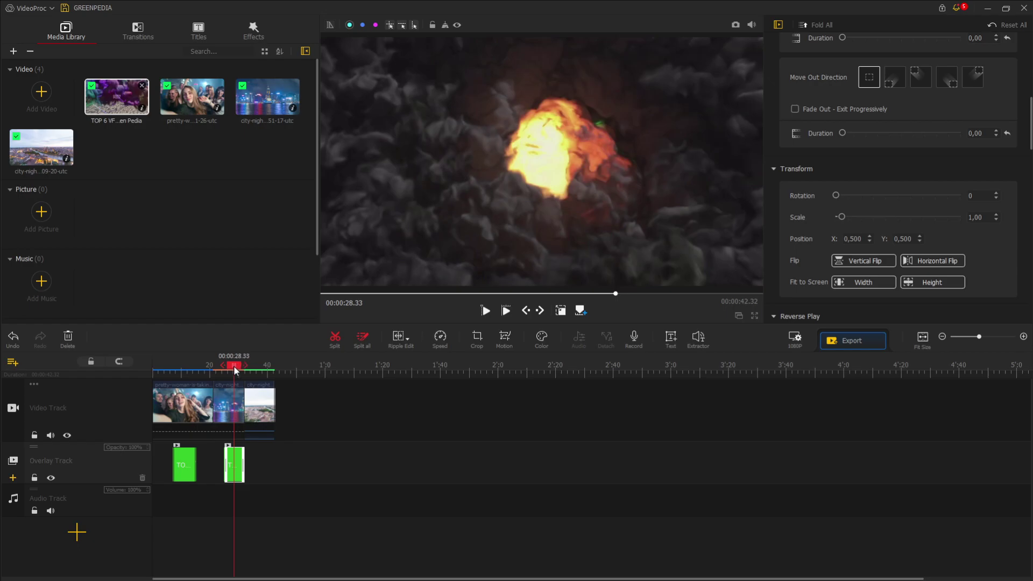
- Enable Chroma Key on the blue fireball segment and set its tolerance to 19 and smoothness to 36
{"action": "left_click_drag", "start_coordinate": [231, 367], "coordinate": [185, 473]}
{"action": "left_click", "coordinate": [185, 472]}
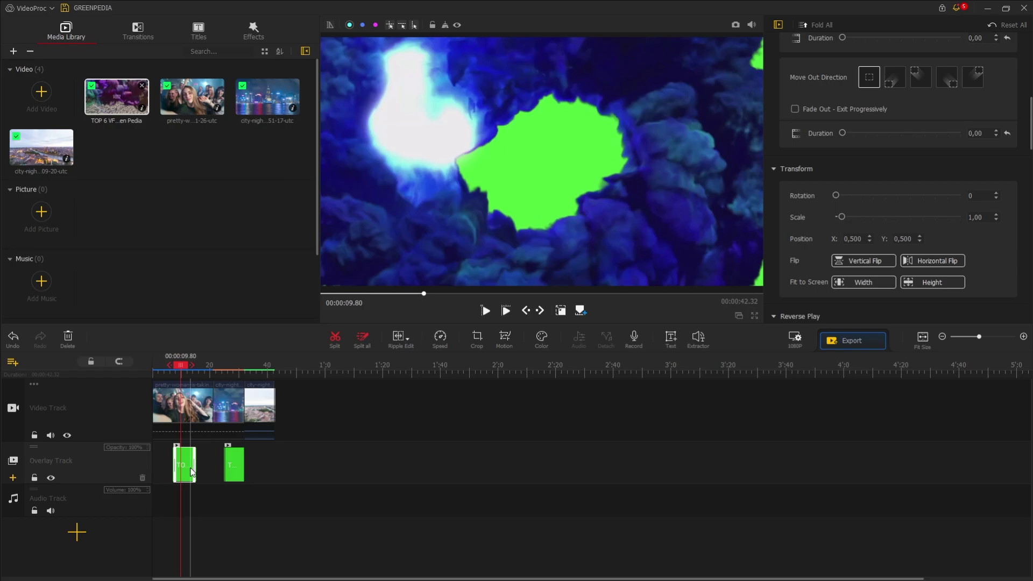
{"action": "left_click", "coordinate": [191, 404]}
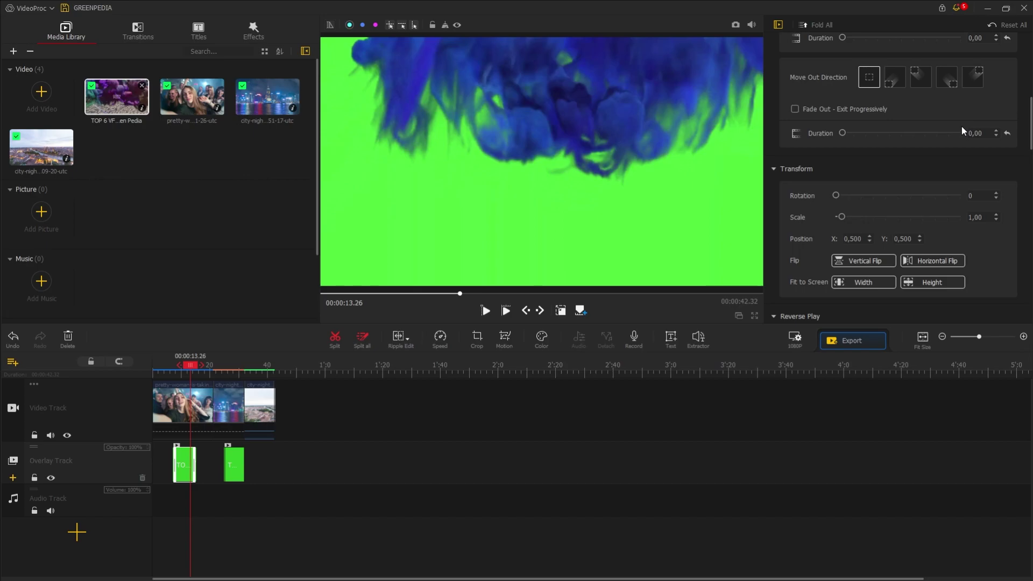
{"action": "scroll", "coordinate": [961, 126], "scroll_direction": "down", "scroll_amount": 3}
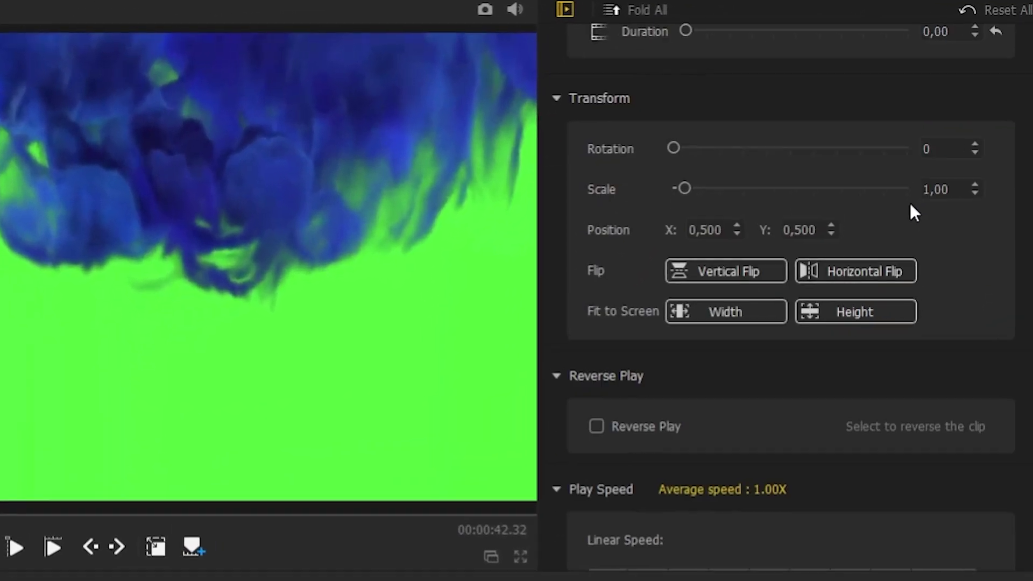
{"action": "scroll", "coordinate": [910, 204], "scroll_direction": "down", "scroll_amount": 10}
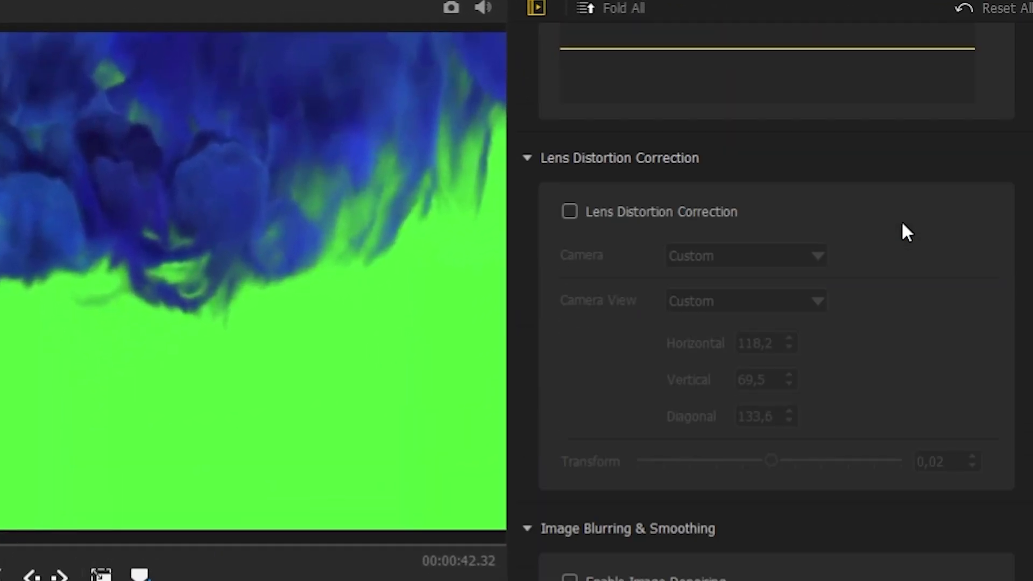
{"action": "scroll", "coordinate": [902, 225], "scroll_direction": "down", "scroll_amount": 10}
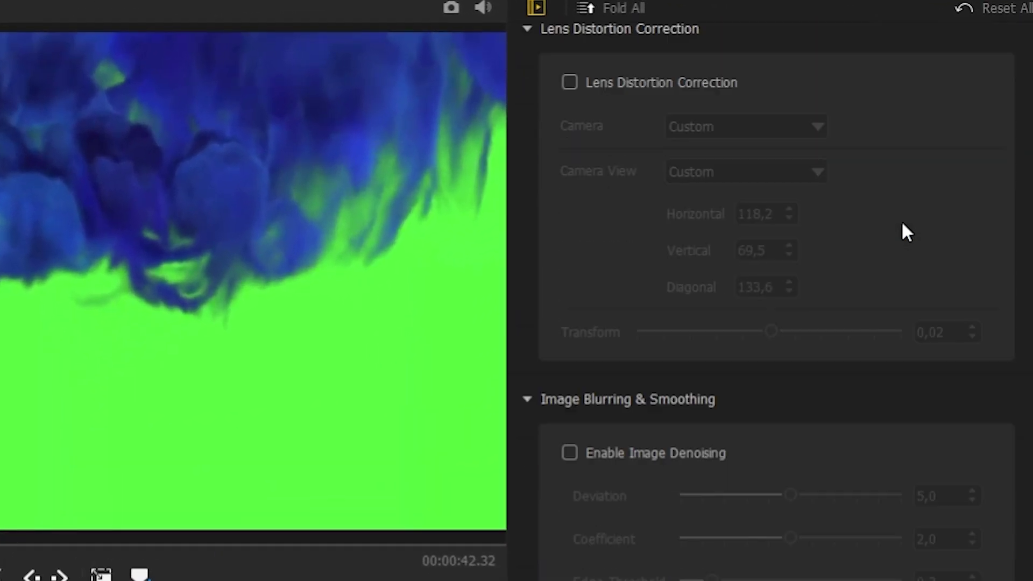
{"action": "scroll", "coordinate": [898, 234], "scroll_direction": "down", "scroll_amount": 2}
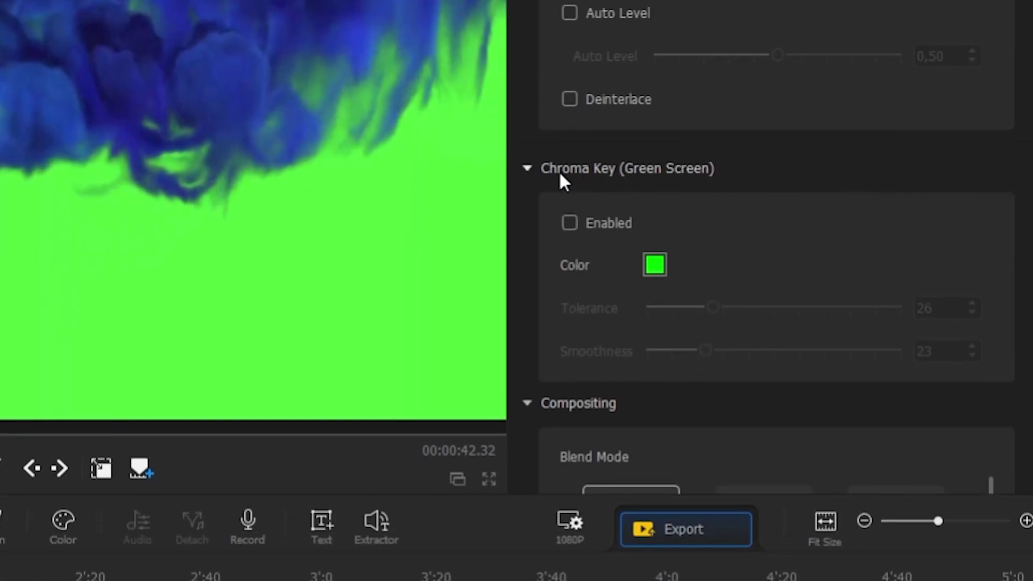
{"action": "left_click", "coordinate": [570, 223]}
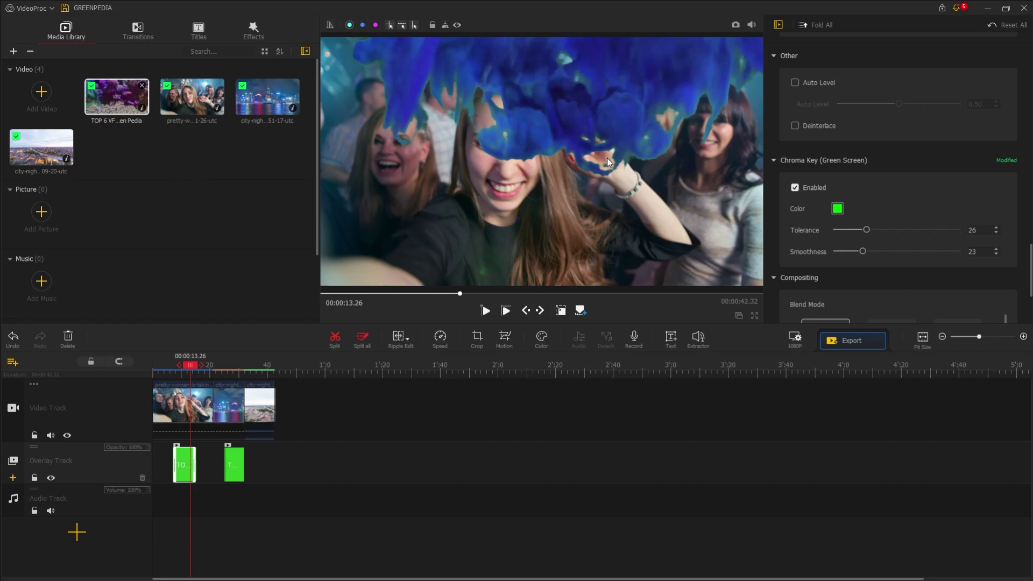
{"action": "mouse_move", "coordinate": [867, 230]}
{"action": "left_mouse_down"}
{"action": "mouse_move", "coordinate": [877, 239]}
{"action": "mouse_move", "coordinate": [874, 227]}
{"action": "mouse_move", "coordinate": [857, 228]}
{"action": "mouse_move", "coordinate": [857, 252]}
{"action": "mouse_move", "coordinate": [881, 253]}
{"action": "left_mouse_up"}
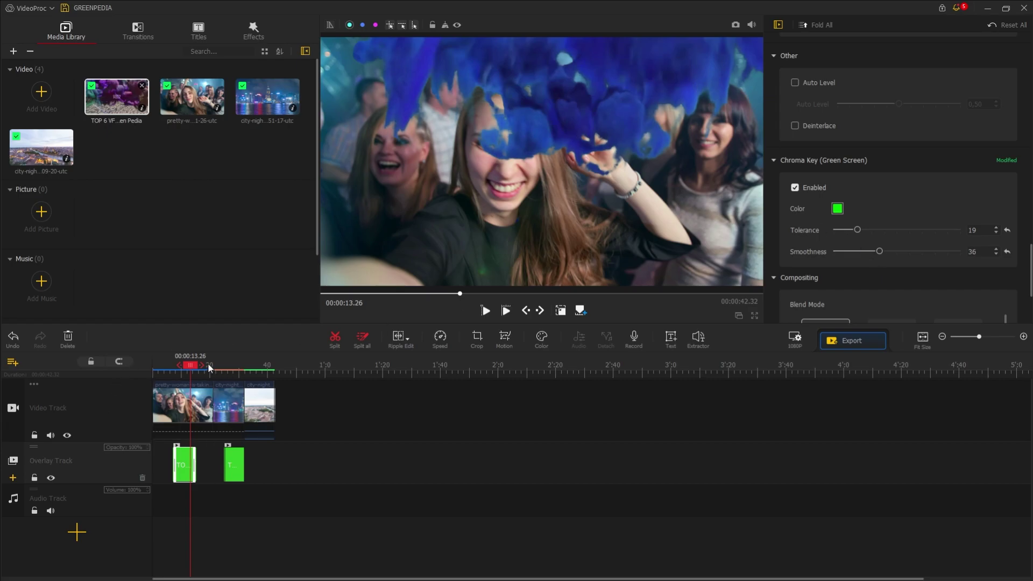
- Play back the keyed blue fireball over the party selfie clip to check the background removal
{"action": "left_click_drag", "start_coordinate": [191, 368], "coordinate": [180, 365]}
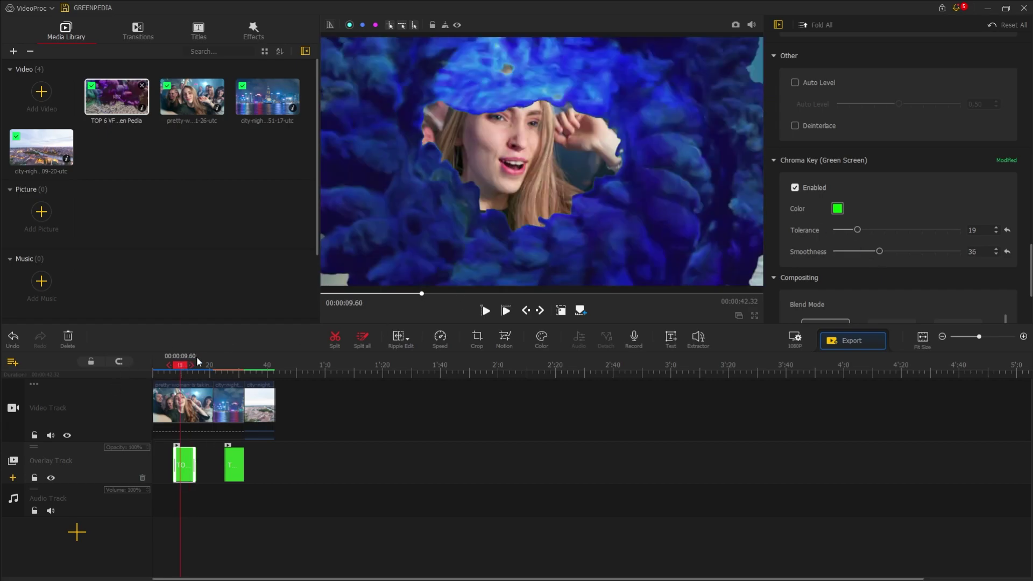
{"action": "key", "text": "space"}
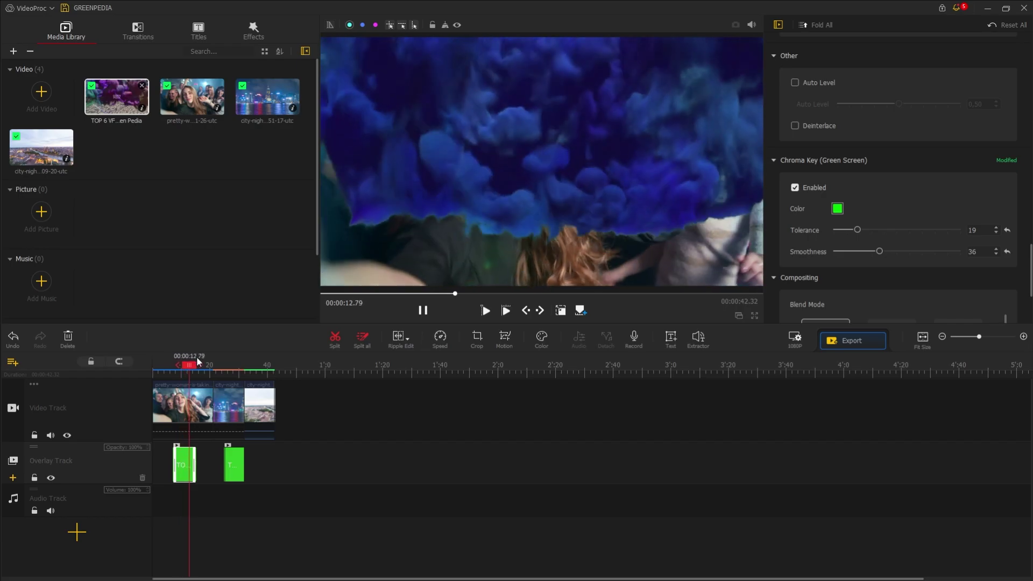
{"action": "key", "text": "space"}
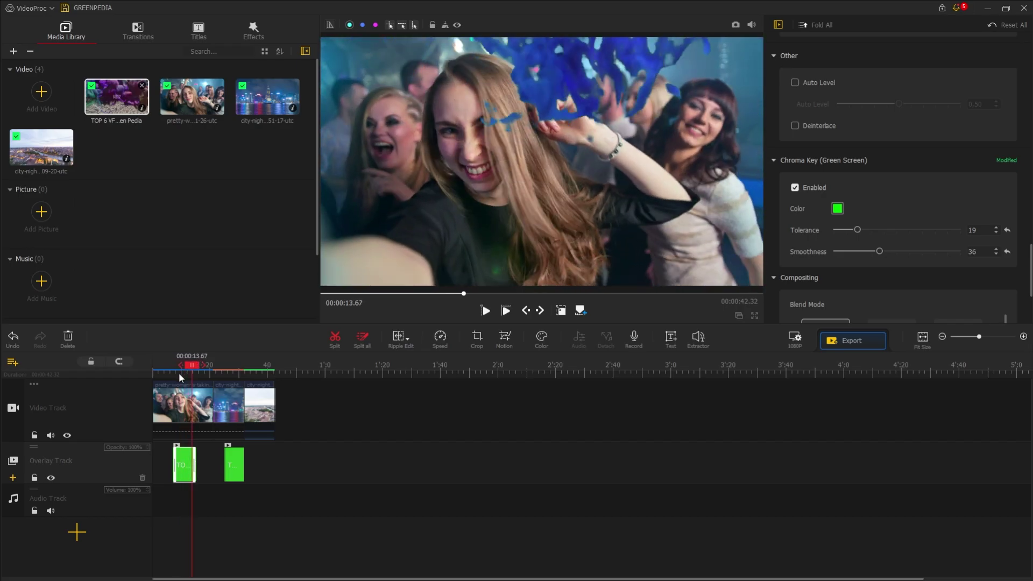
- Move the blue fireball segment earlier to start at about 4 seconds, and cut off the selfie clip's remainder from 00:00:09.16
{"action": "left_click_drag", "start_coordinate": [192, 367], "coordinate": [164, 373]}
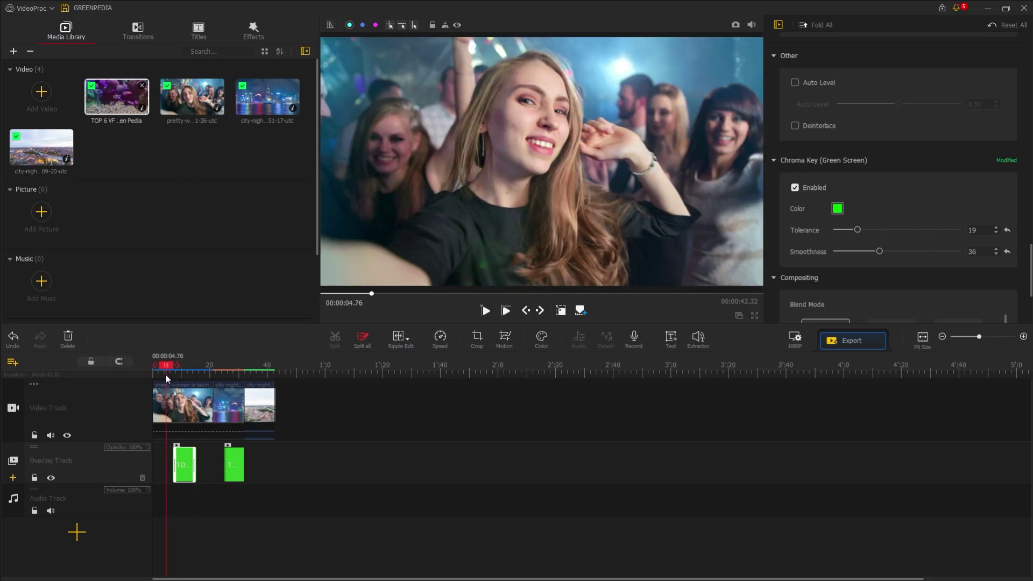
{"action": "left_click_drag", "start_coordinate": [187, 471], "coordinate": [178, 473]}
{"action": "left_click_drag", "start_coordinate": [166, 366], "coordinate": [184, 367]}
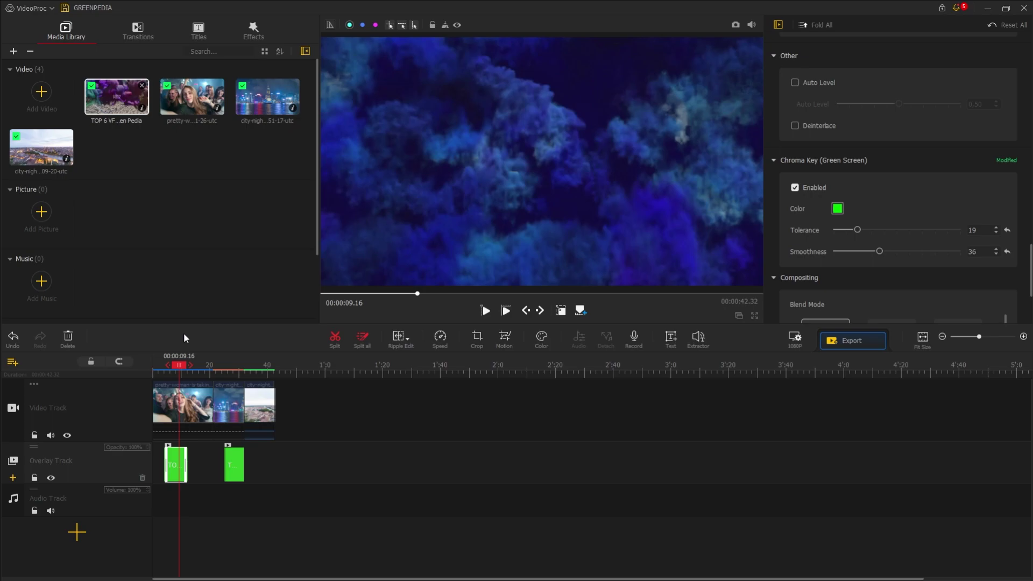
{"action": "left_click", "coordinate": [178, 421]}
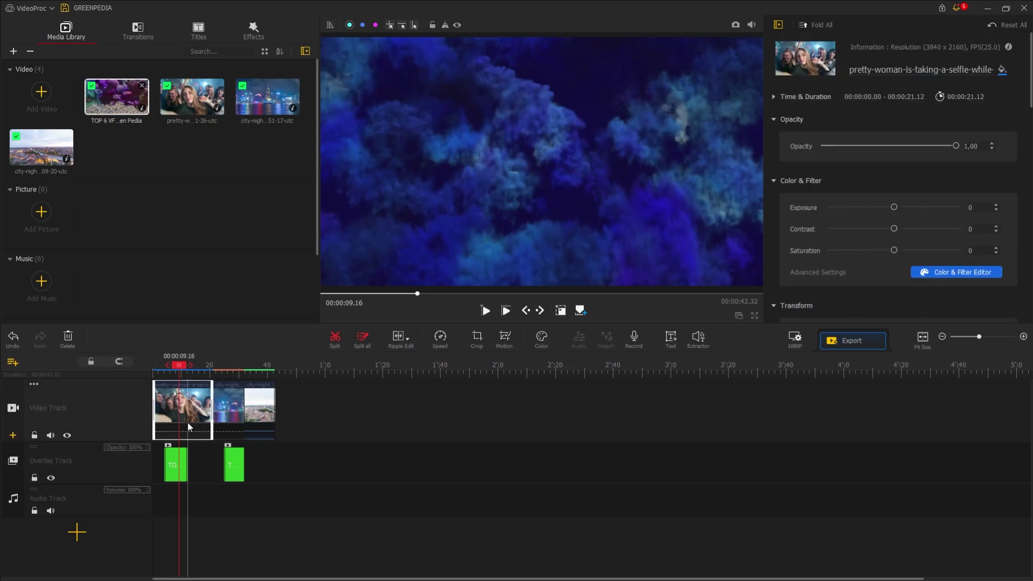
{"action": "left_click", "coordinate": [335, 337]}
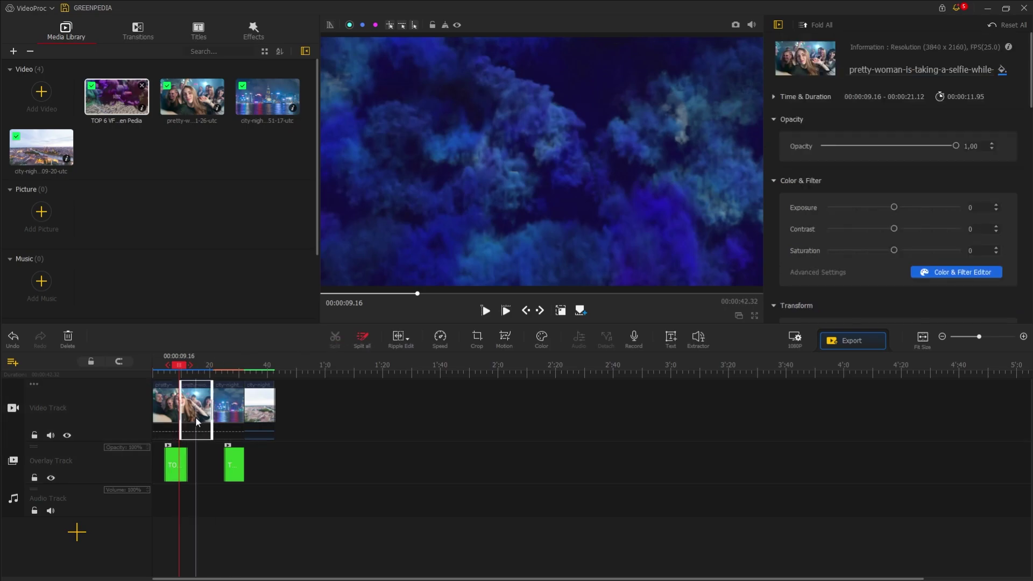
{"action": "key", "text": "Delete"}
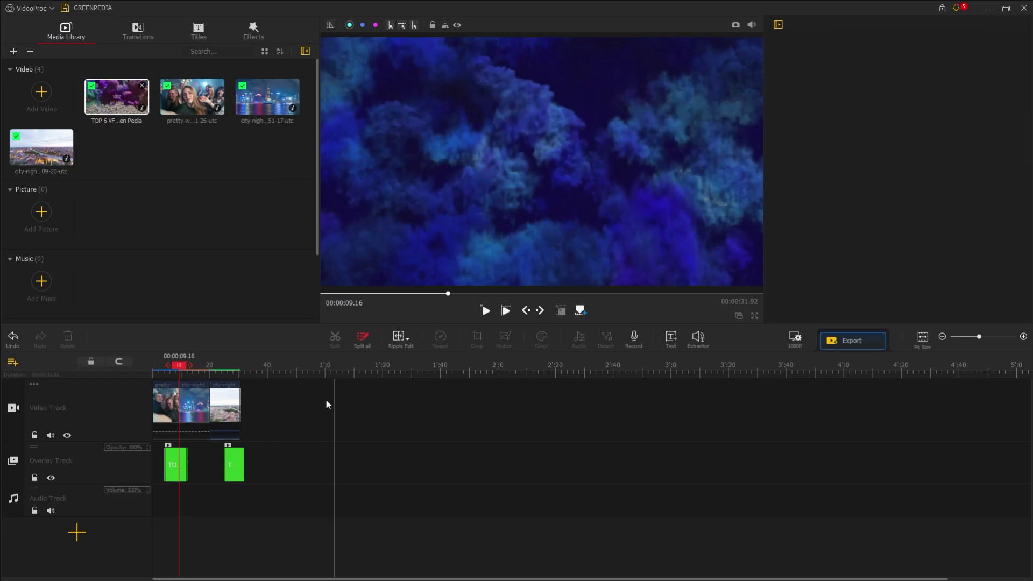
- Play back the blue fireball transition from the selfie clip into the night skyline clip
{"action": "left_click_drag", "start_coordinate": [178, 369], "coordinate": [160, 371]}
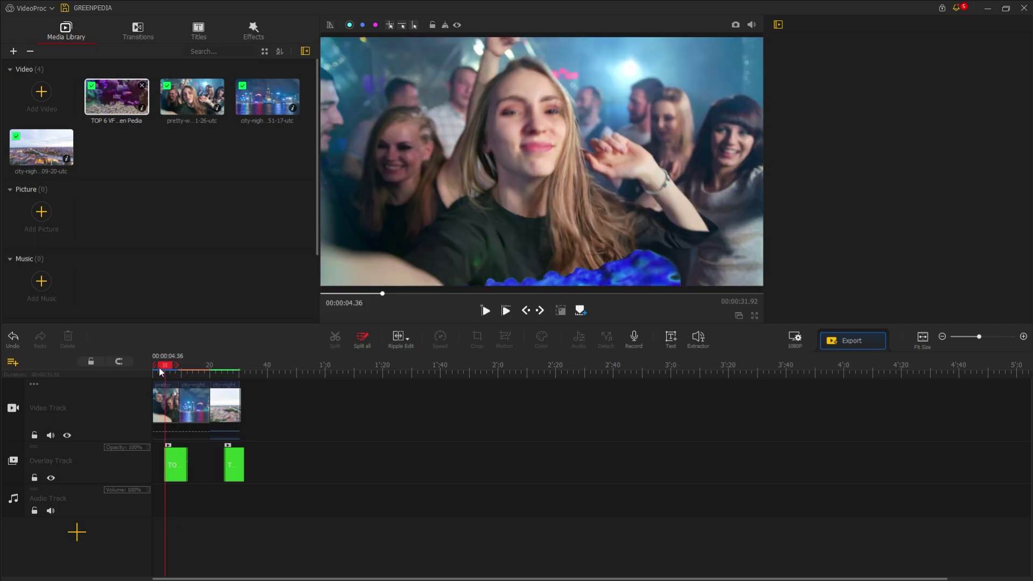
{"action": "key", "text": "space"}
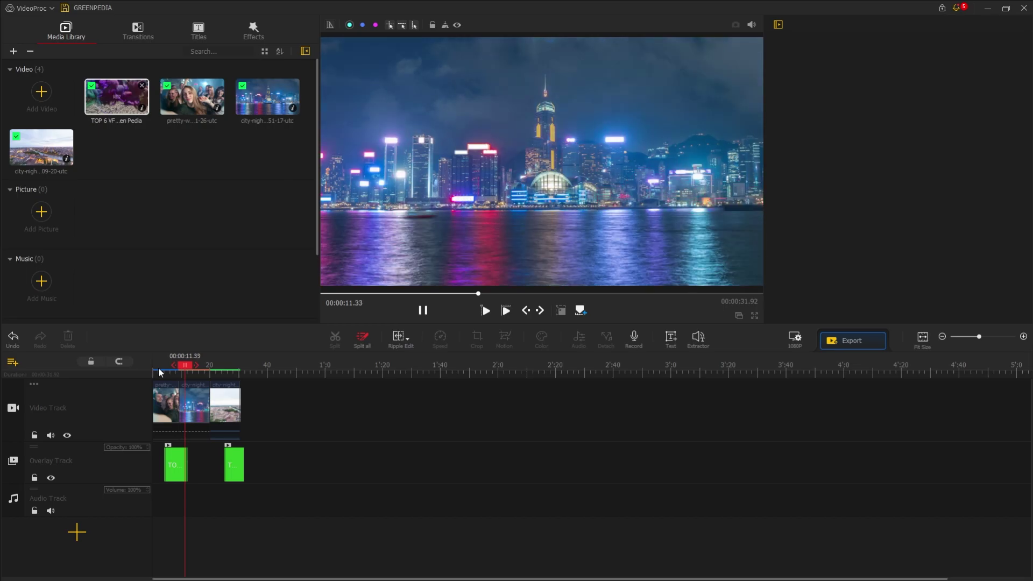
{"action": "key", "text": "space"}
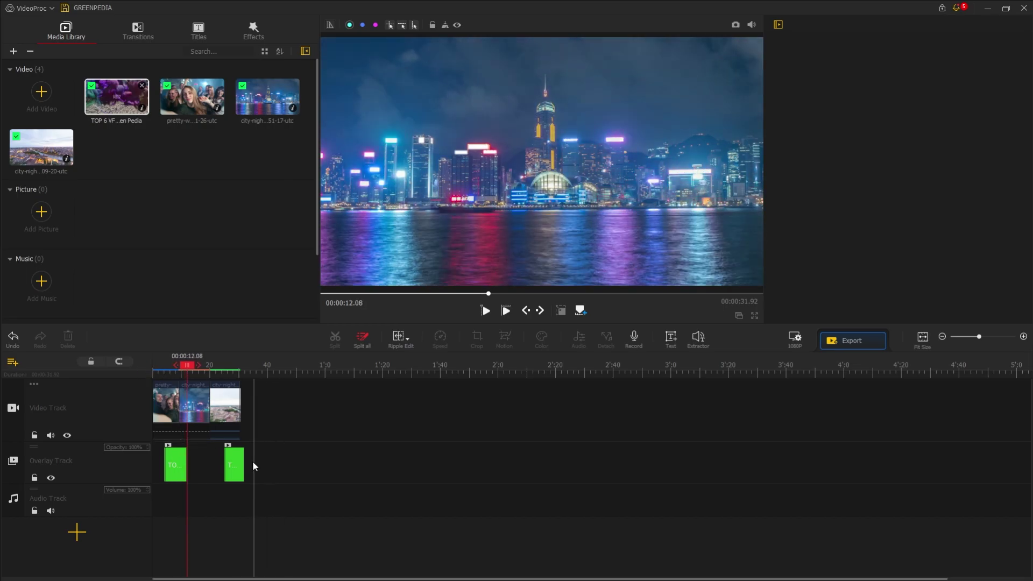
- Move the orange fireball segment under the end of the night skyline clip and enable its Chroma Key with tolerance 12 and smoothness 20
{"action": "left_click_drag", "start_coordinate": [235, 475], "coordinate": [201, 476]}
{"action": "left_click", "coordinate": [195, 364]}
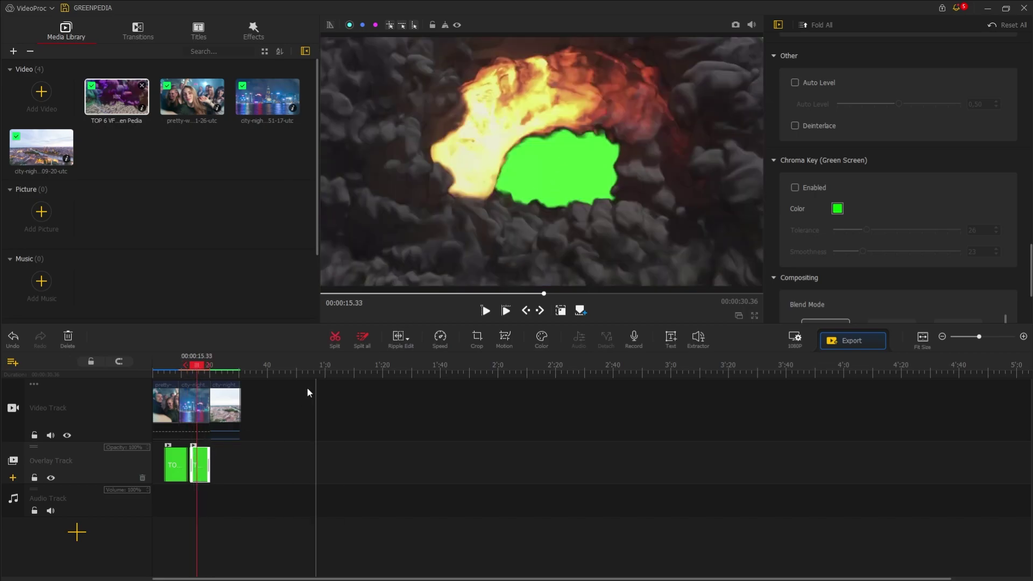
{"action": "left_click_drag", "start_coordinate": [196, 368], "coordinate": [196, 367]}
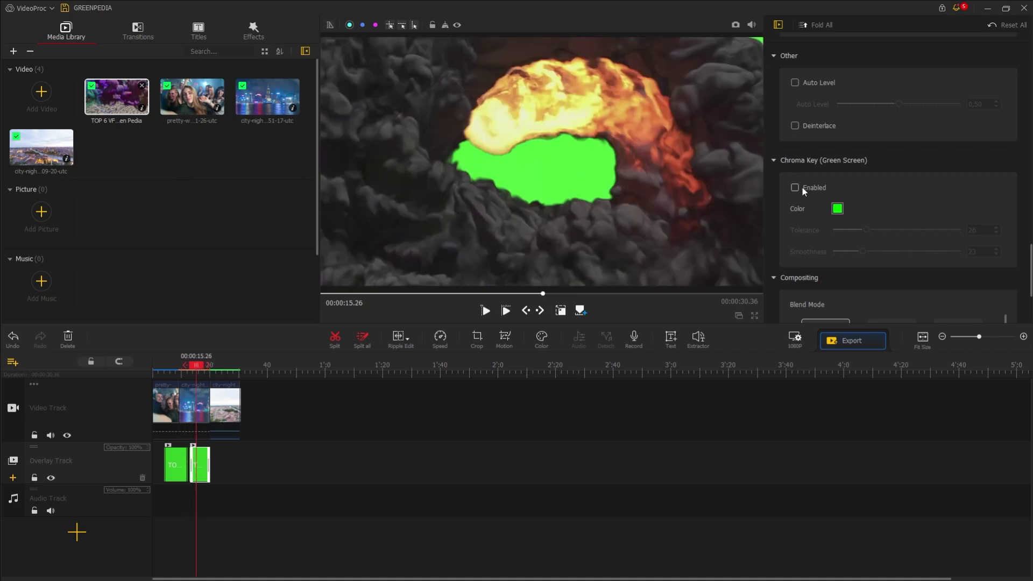
{"action": "left_click", "coordinate": [796, 187]}
{"action": "left_click_drag", "start_coordinate": [867, 230], "coordinate": [859, 255]}
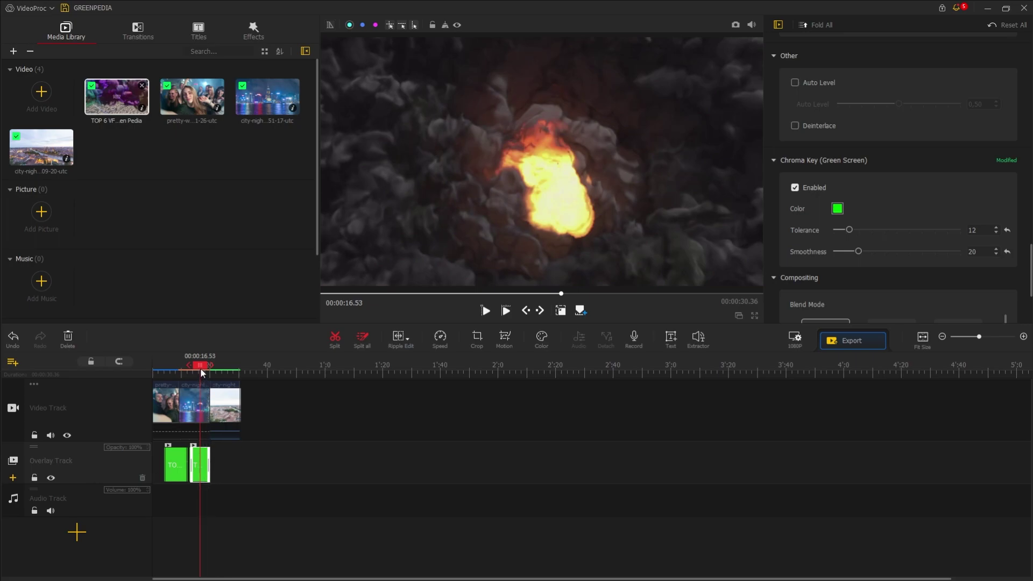
- Split the night skyline clip at 00:00:16.53, where the orange fireball's smoke covers the frame, and delete its remainder
{"action": "left_click", "coordinate": [201, 403]}
{"action": "left_click", "coordinate": [331, 348]}
{"action": "key", "text": "Delete"}
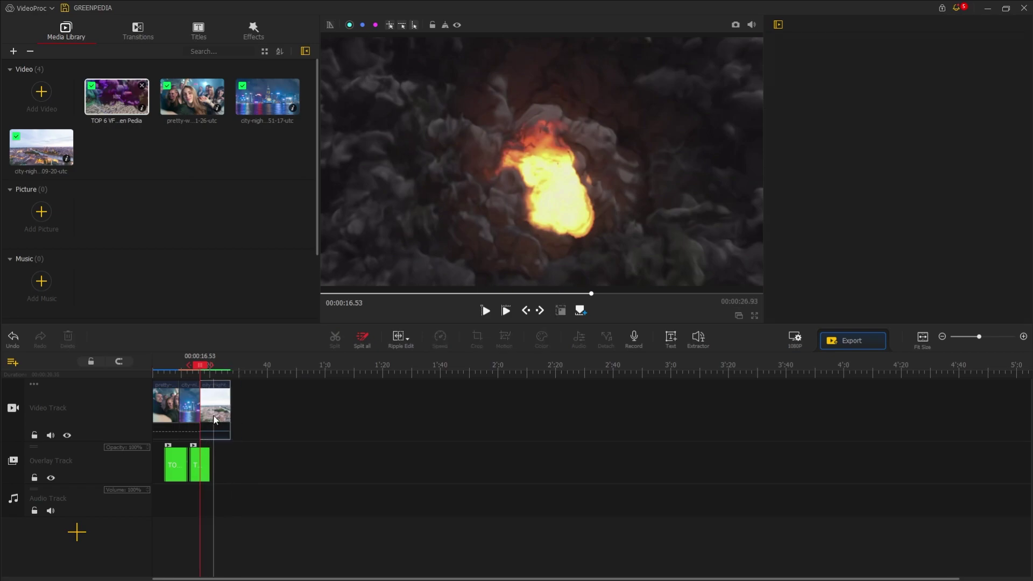
- Play back the orange fireball transition into the daytime city clip, and return to the start to review the whole sequence
{"action": "key", "text": "space"}
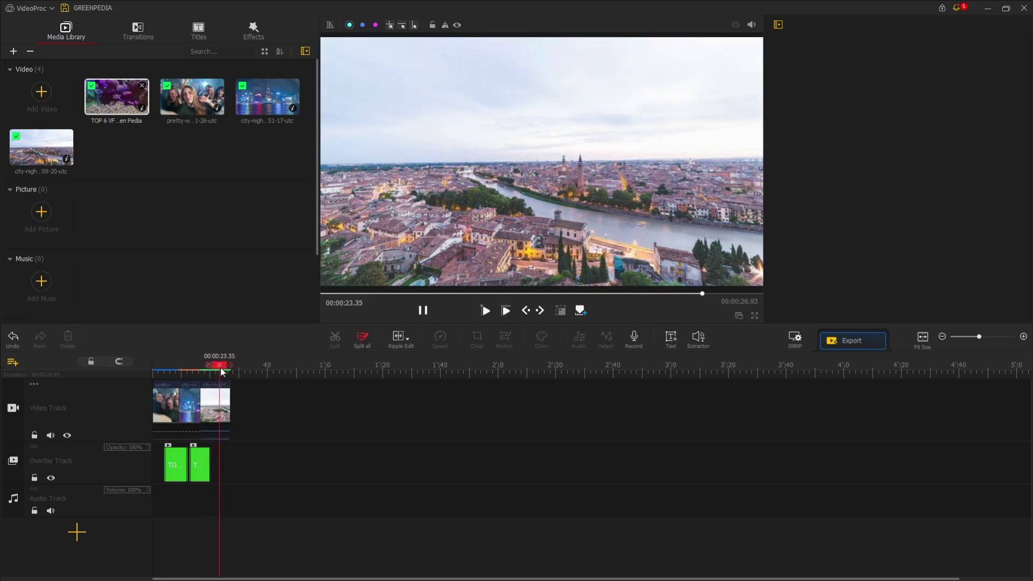
{"action": "left_click_drag", "start_coordinate": [227, 367], "coordinate": [147, 362]}
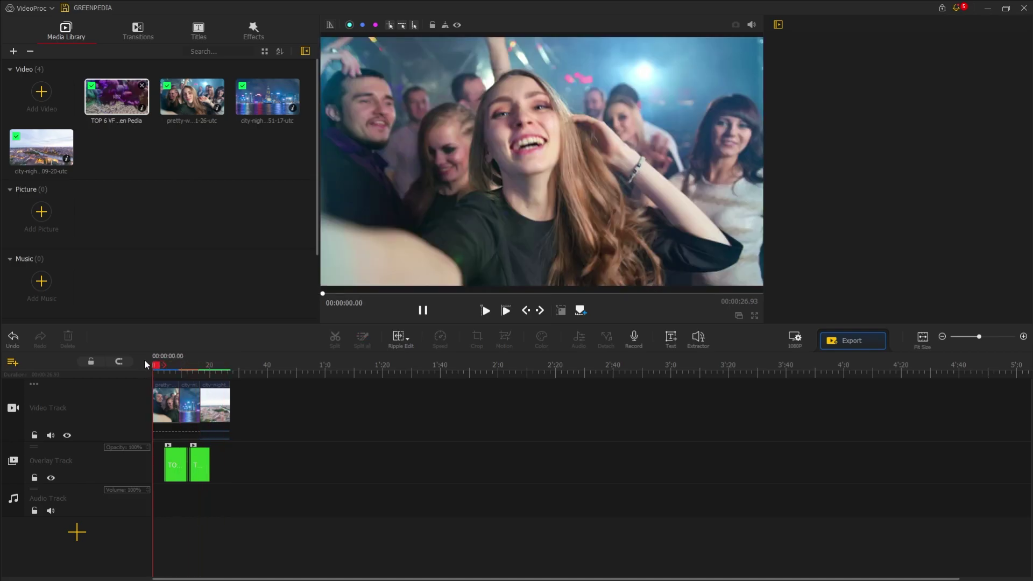